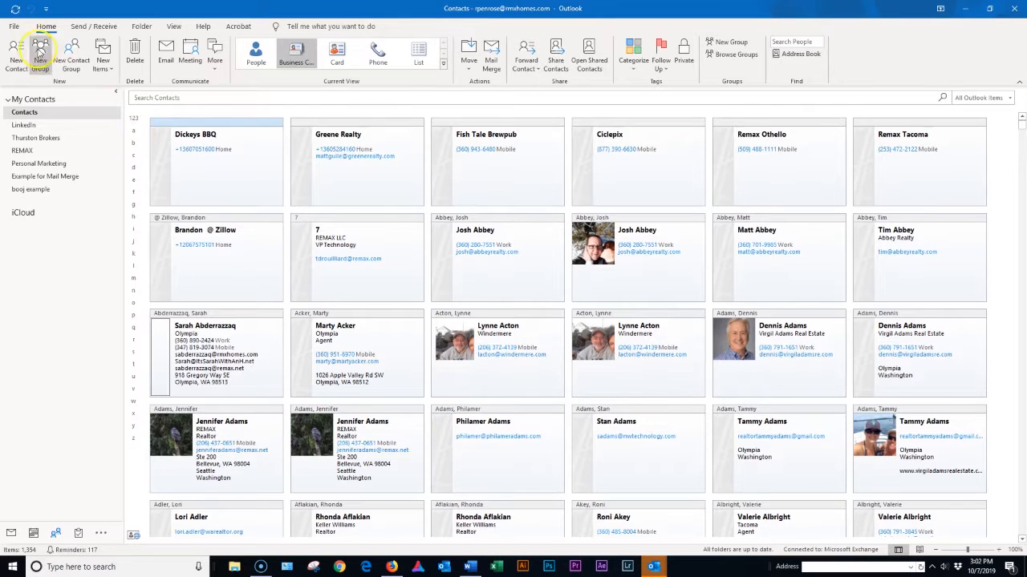
# Open the Import and Export Wizard from the export section of Outlook's advanced options.
pyautogui.click(15, 28)
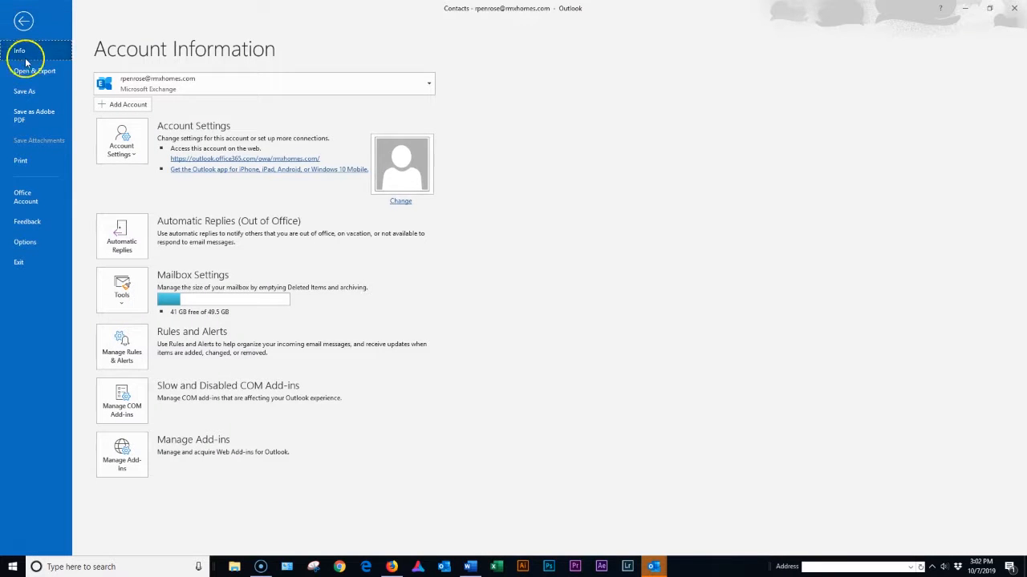
pyautogui.click(27, 242)
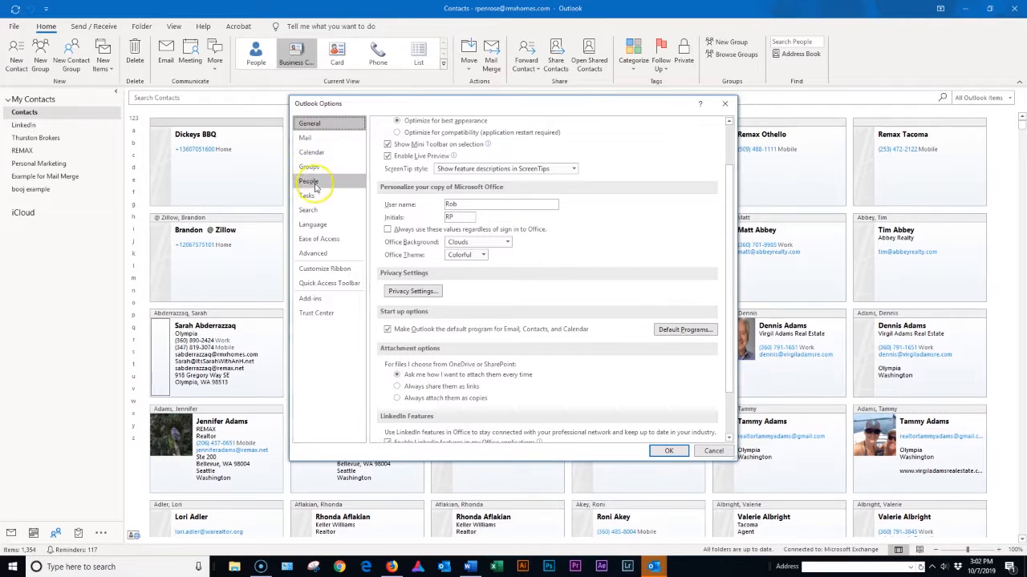
pyautogui.click(312, 255)
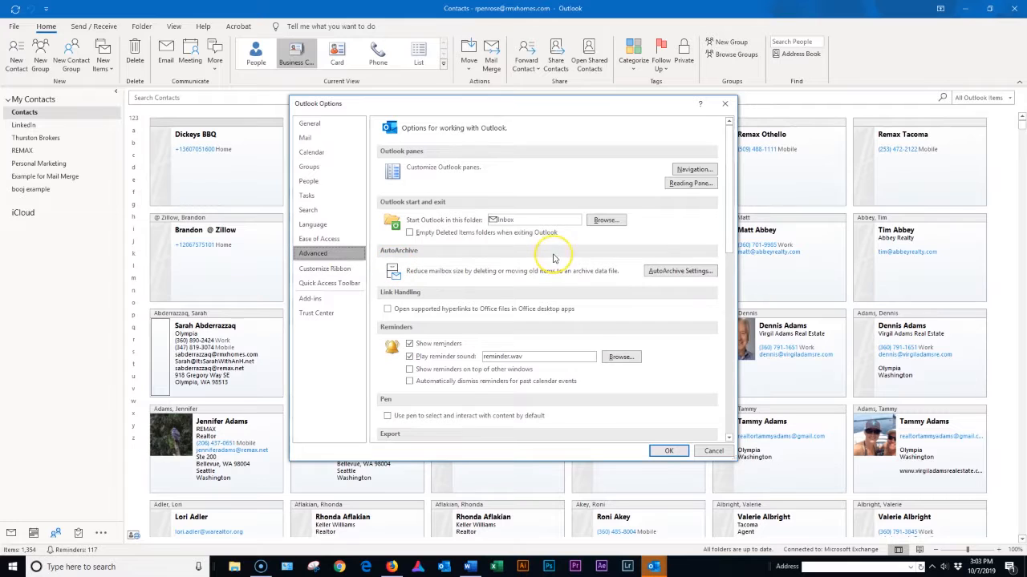
pyautogui.scroll(-2, 552, 257)
pyautogui.scroll(-1, 551, 257)
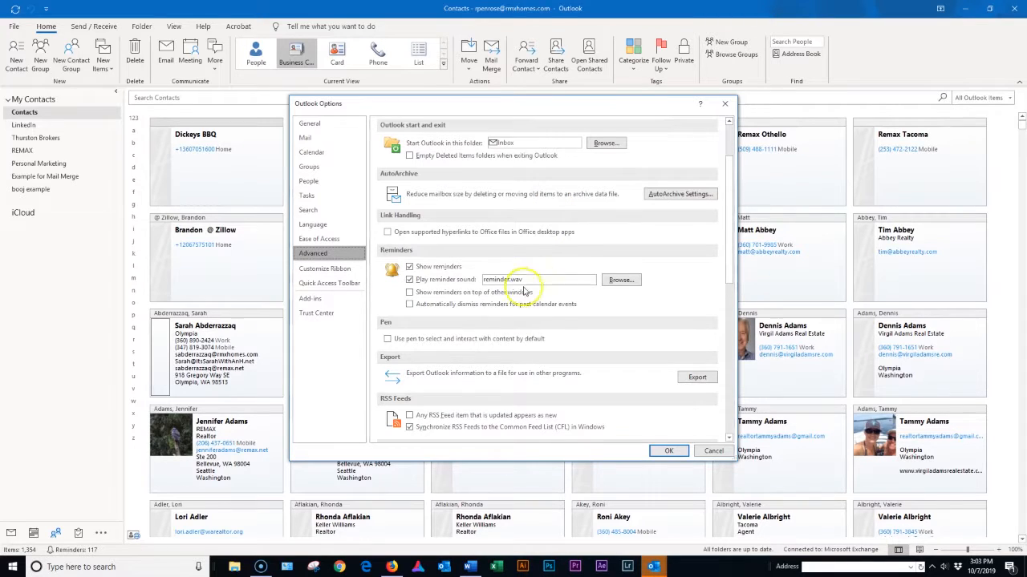
pyautogui.click(697, 378)
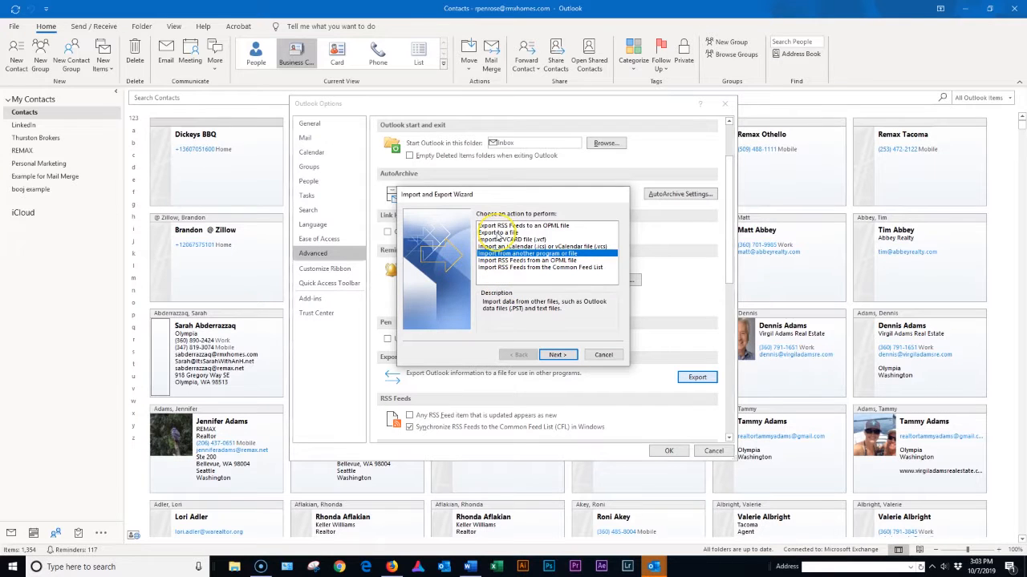
# Choose to export to a Comma Separated Values file, with the main Contacts folder as the source.
pyautogui.click(499, 233)
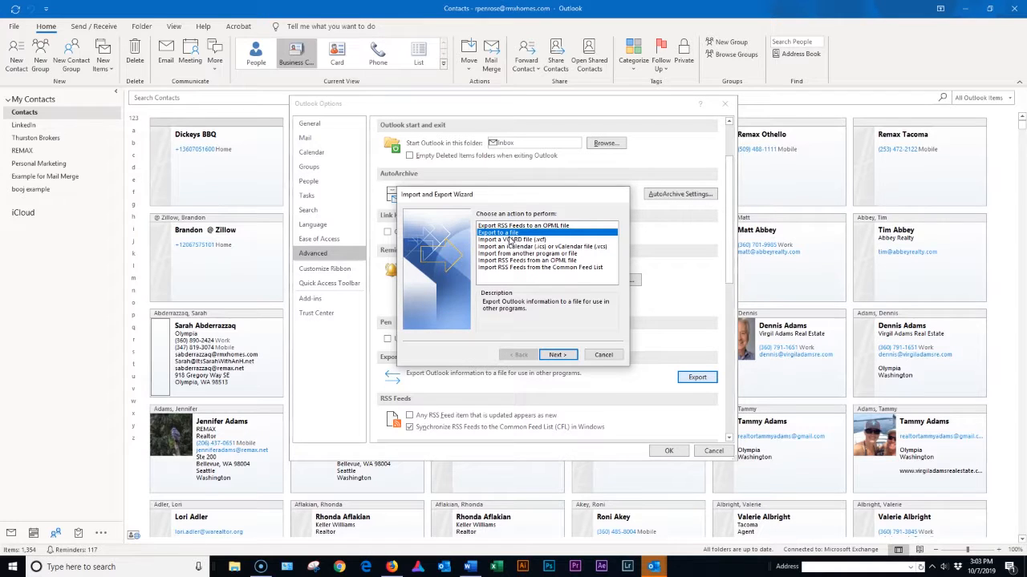
pyautogui.click(560, 356)
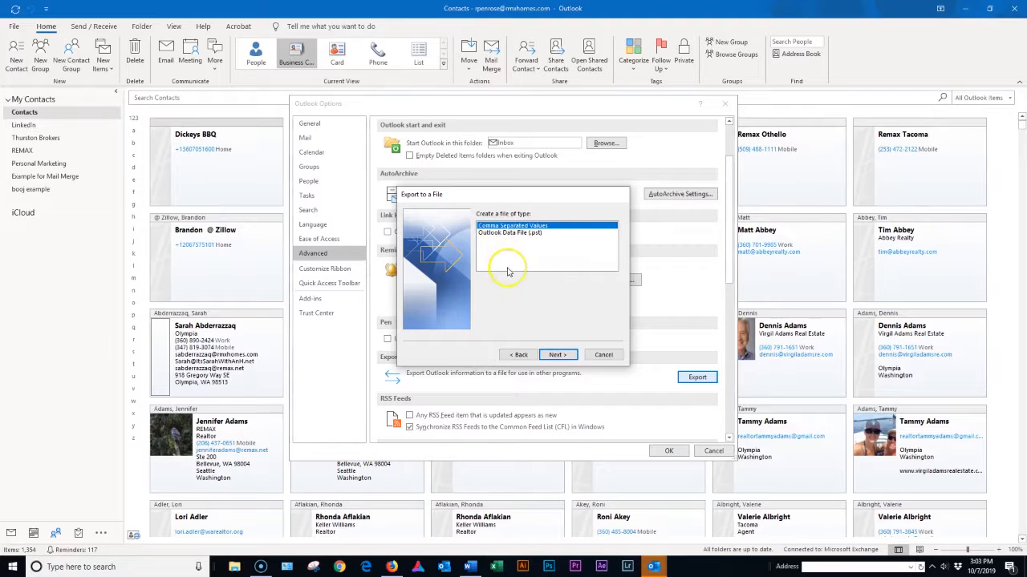
pyautogui.click(566, 359)
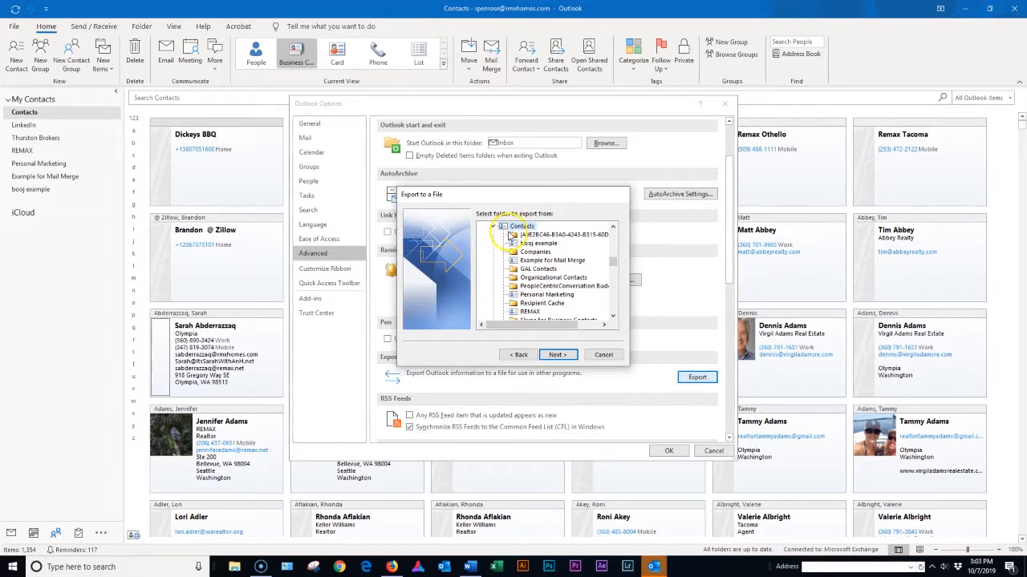
pyautogui.moveTo(612, 265)
pyautogui.mouseDown()
pyautogui.moveTo(611, 241)
pyautogui.moveTo(612, 263)
pyautogui.mouseUp()
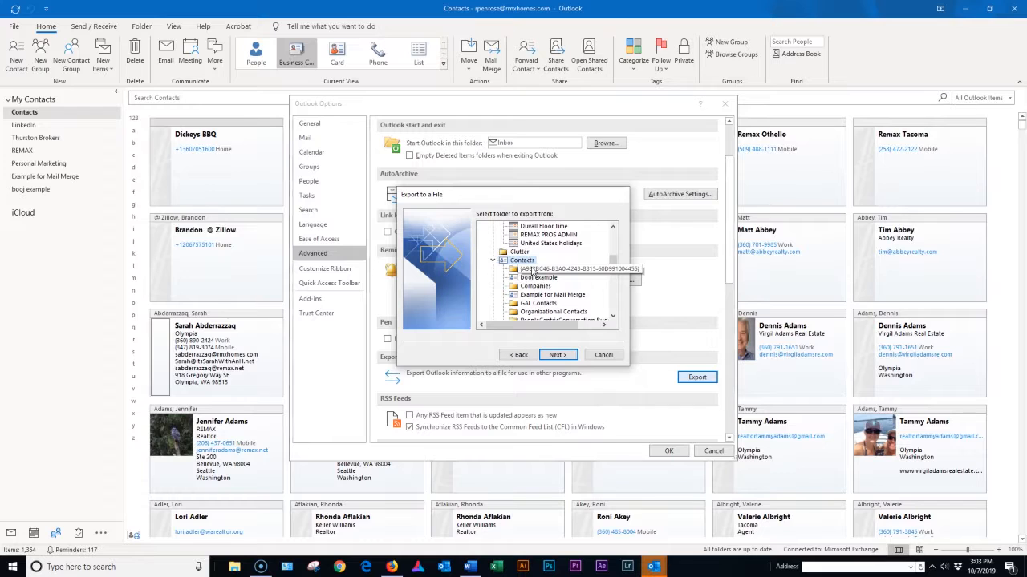
pyautogui.click(558, 355)
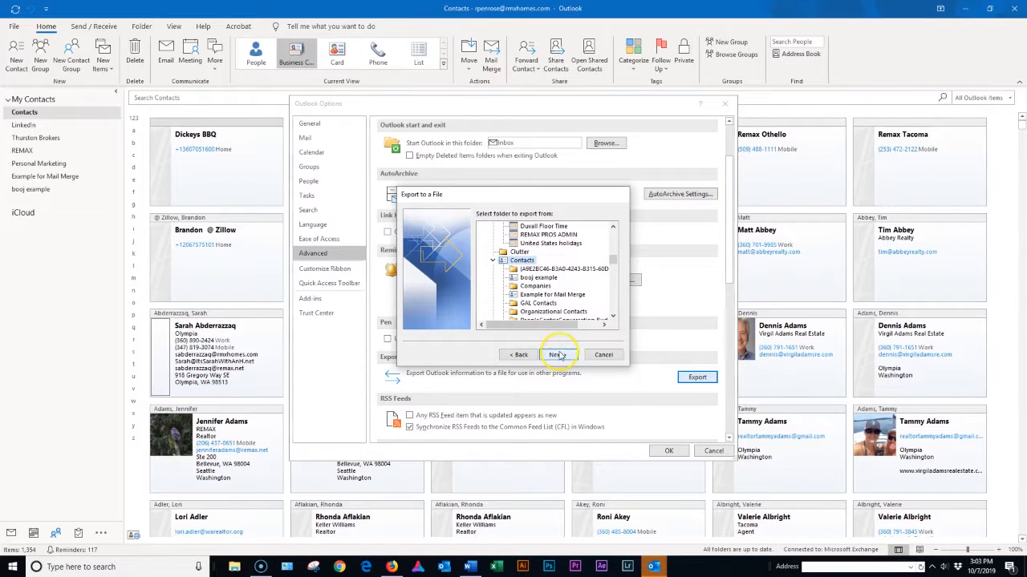
pyautogui.click(559, 357)
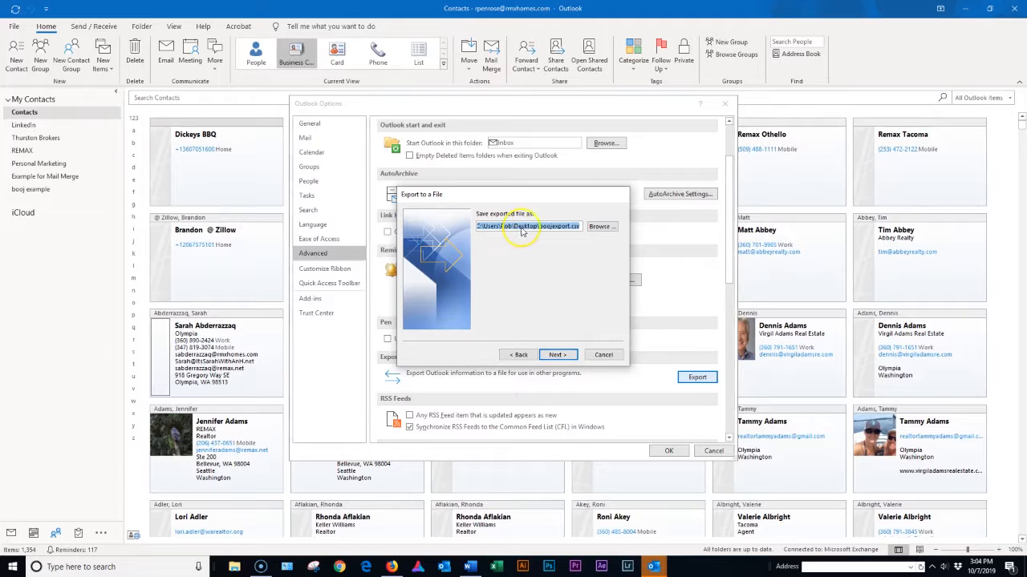
# Set the exported file to be saved on the Desktop under the name Outlook Contacts 10-7-19.
pyautogui.click(606, 229)
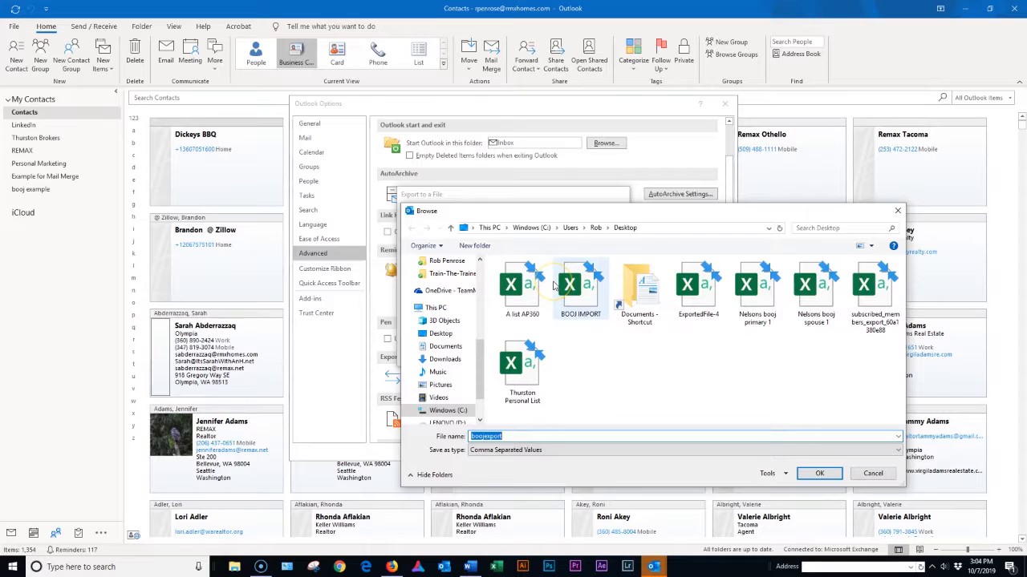
pyautogui.click(441, 333)
pyautogui.doubleClick(489, 436)
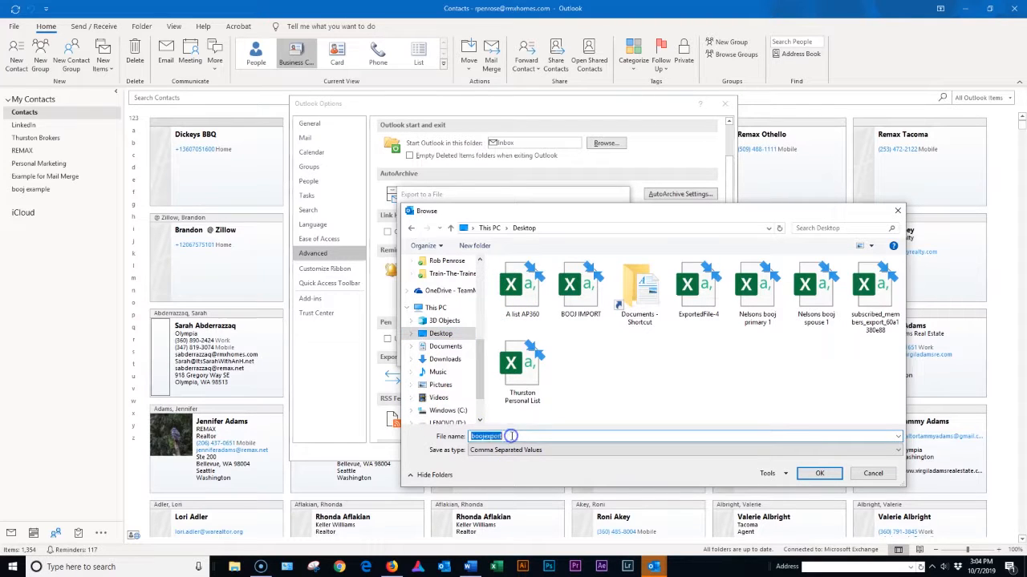
pyautogui.write('Outlook Contacts 10-7-19')
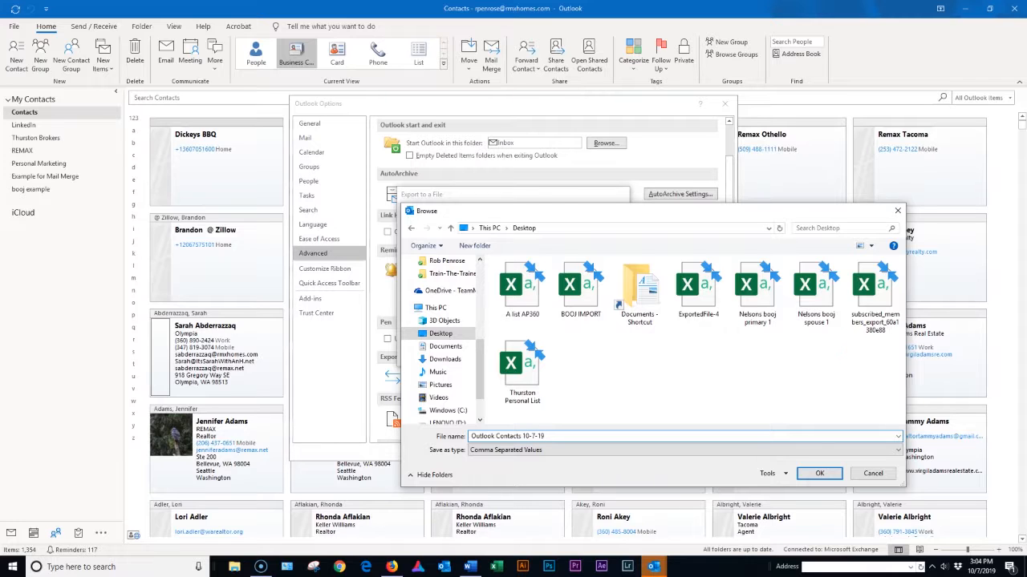
pyautogui.click(820, 473)
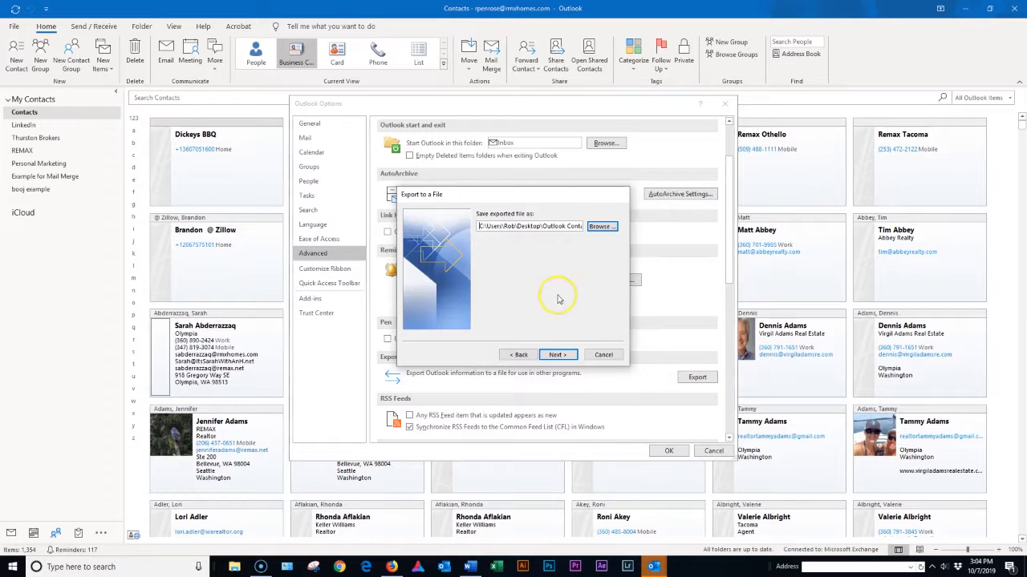
pyautogui.click(557, 357)
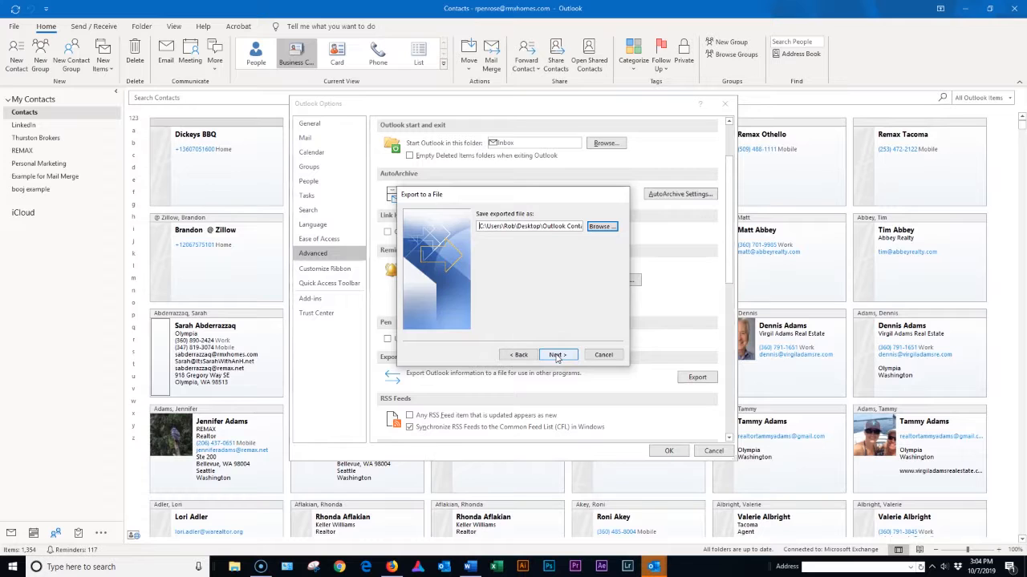
pyautogui.click(557, 357)
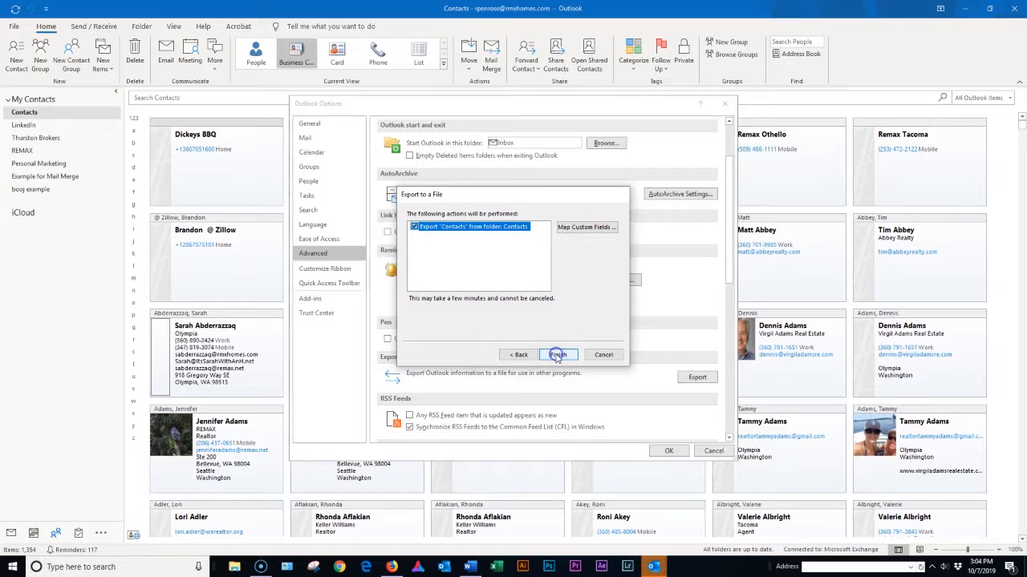
# Apply the default field map to the Contacts export, run the export and close the options.
pyautogui.click(573, 229)
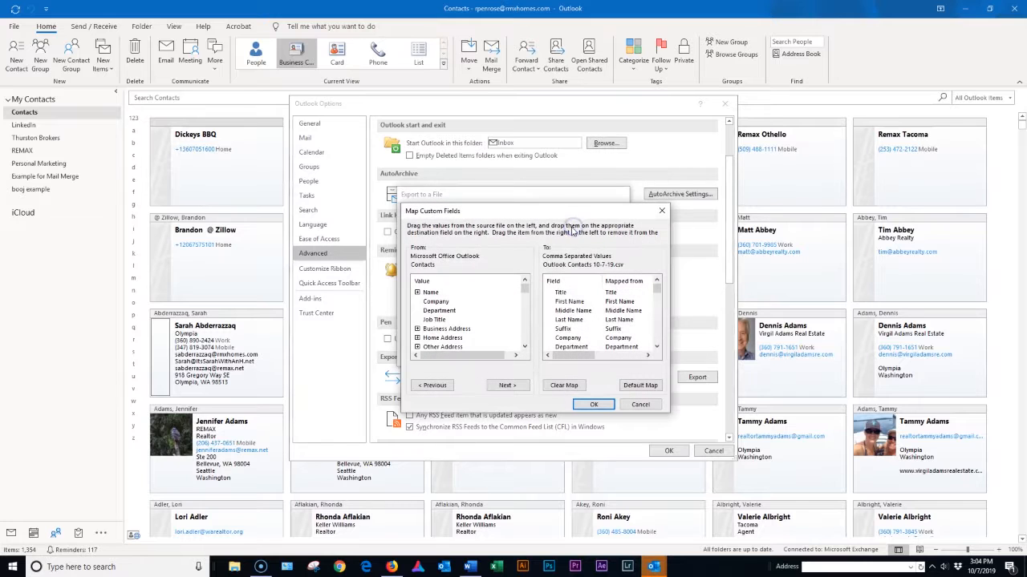
pyautogui.click(639, 385)
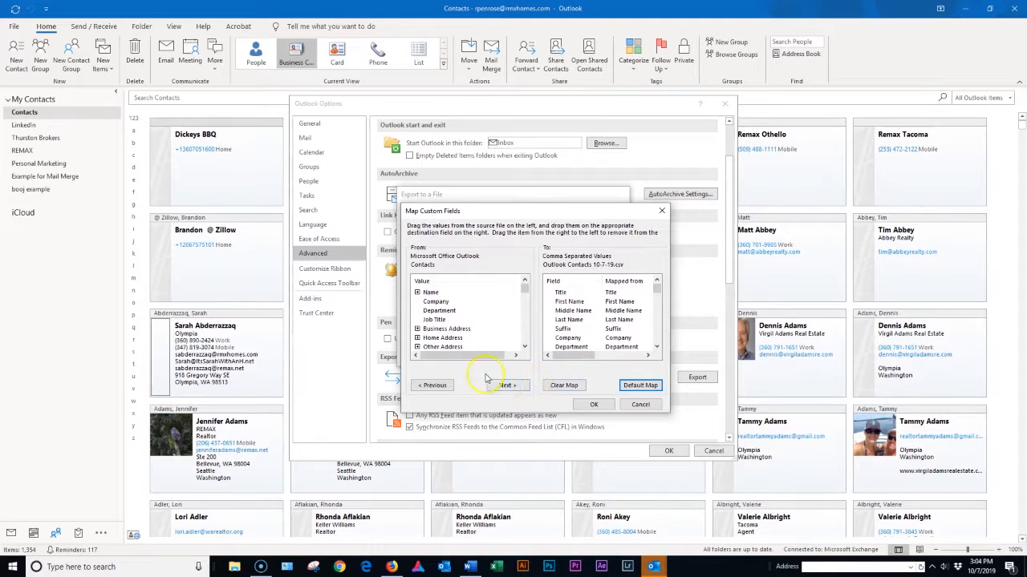
pyautogui.click(594, 405)
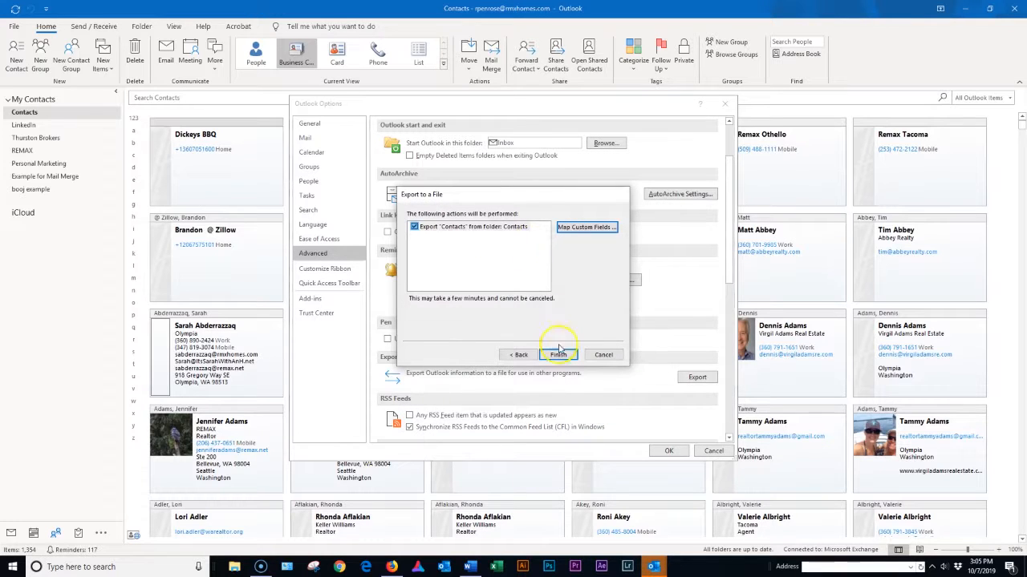
pyautogui.click(559, 354)
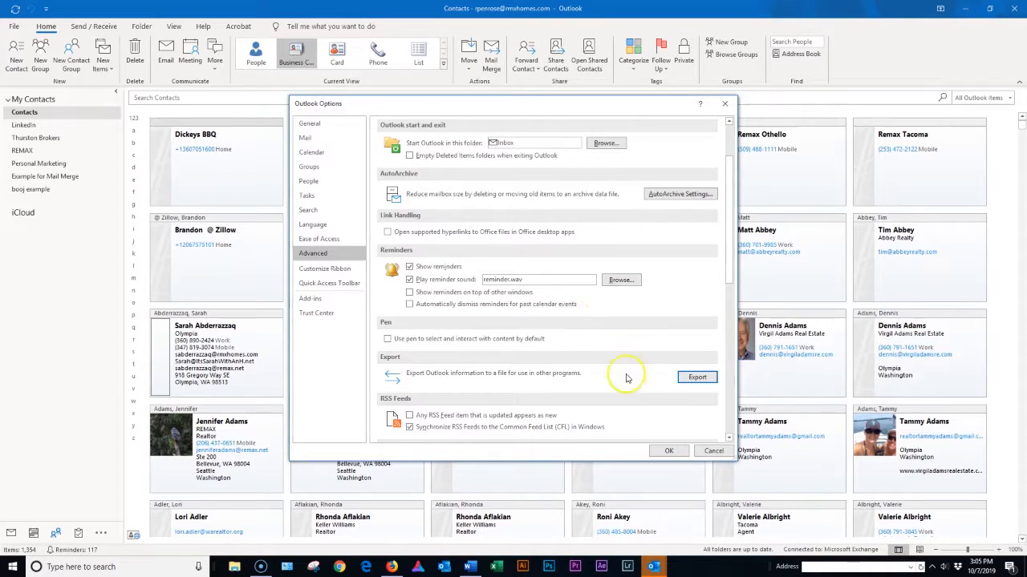
pyautogui.click(669, 451)
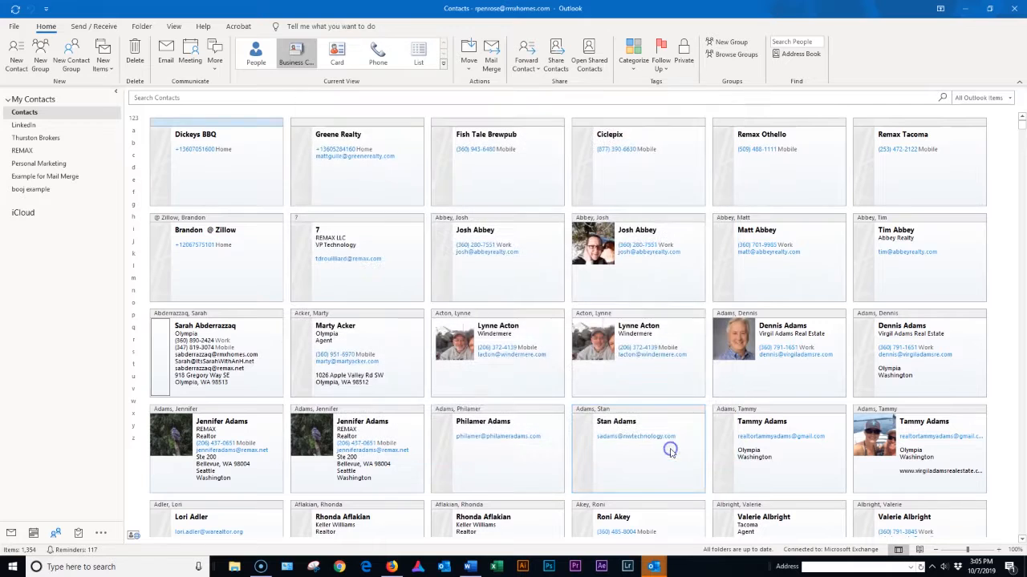
# Move the exported Outlook Contacts 10-7-19 file to an empty area of the desktop and open it in Excel.
pyautogui.click(966, 8)
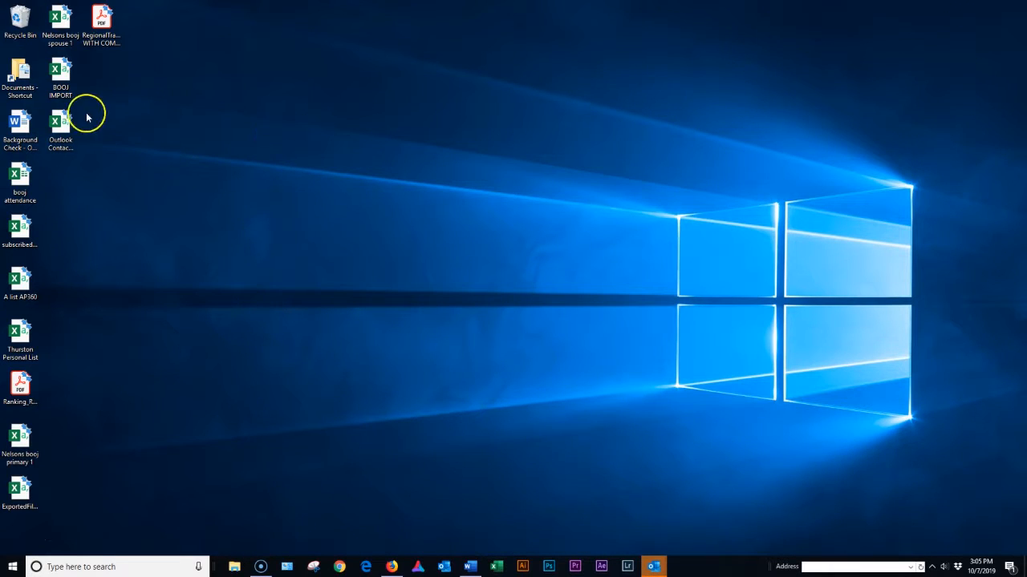
pyautogui.click(58, 134)
pyautogui.moveTo(59, 135); pyautogui.dragTo(457, 210)
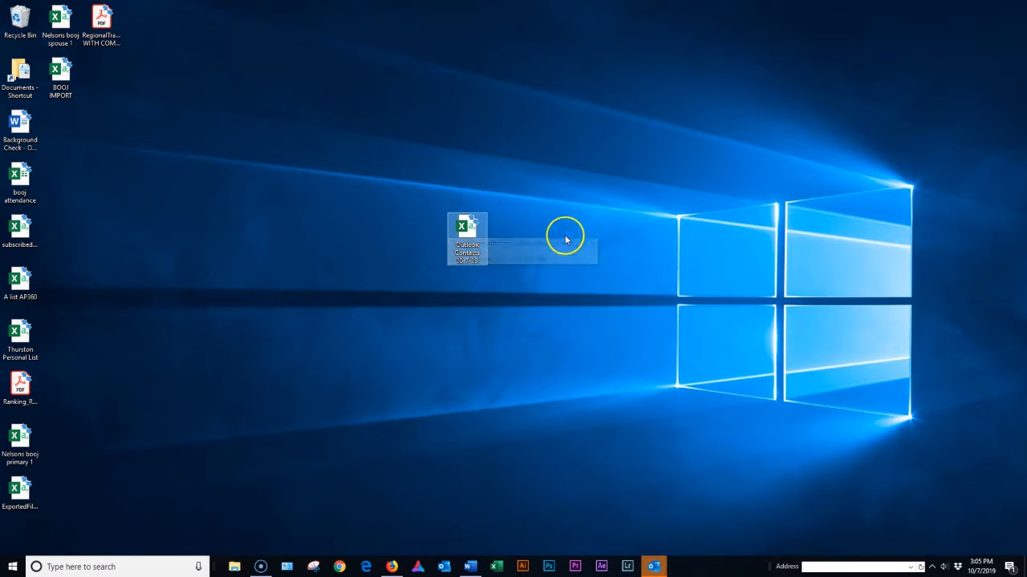
pyautogui.doubleClick(471, 229)
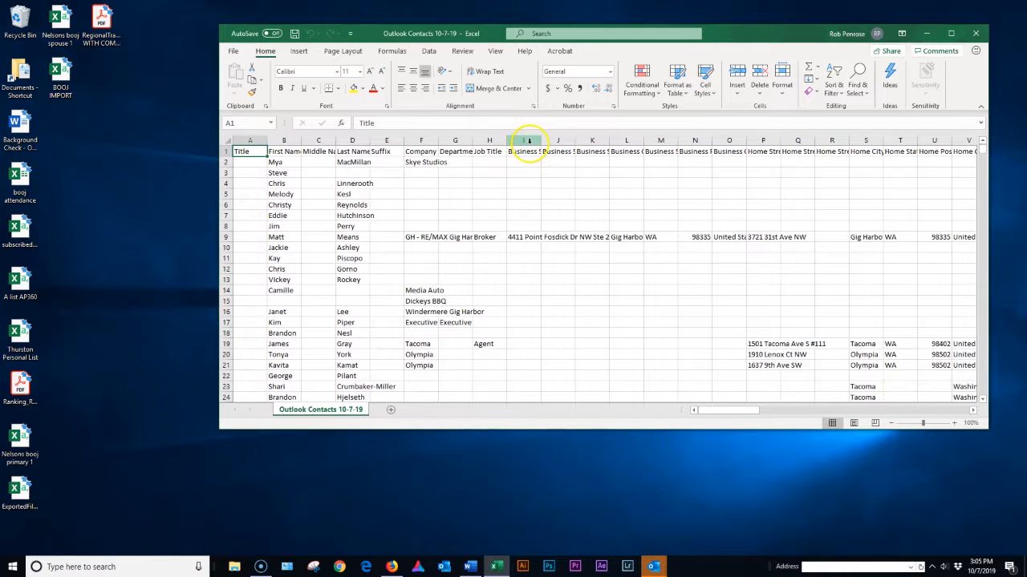
# Delete the entire row 5 from the exported contacts sheet.
pyautogui.moveTo(725, 410); pyautogui.dragTo(786, 423)
pyautogui.moveTo(788, 421); pyautogui.dragTo(707, 412)
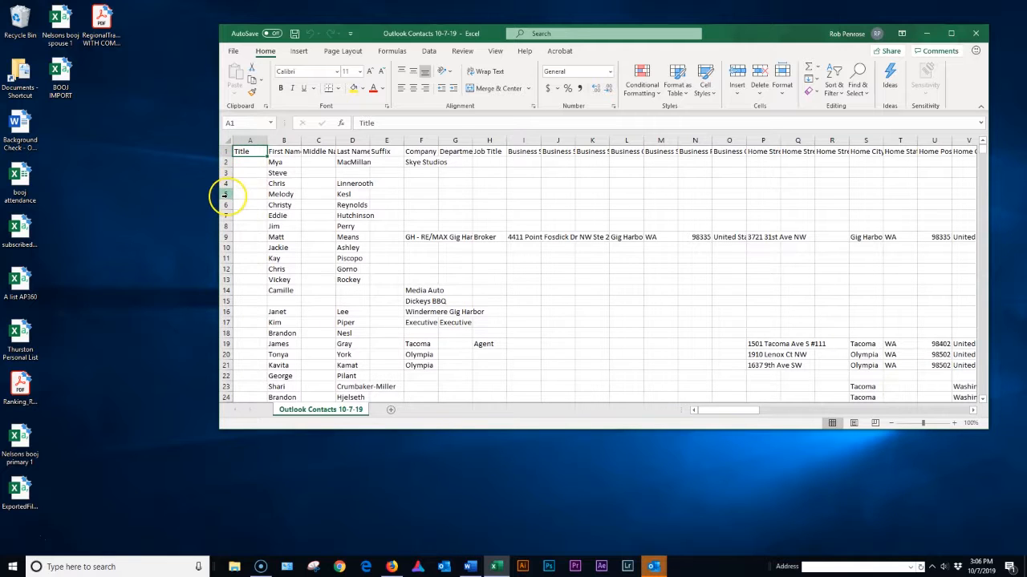
pyautogui.click(225, 195)
pyautogui.rightClick(223, 194)
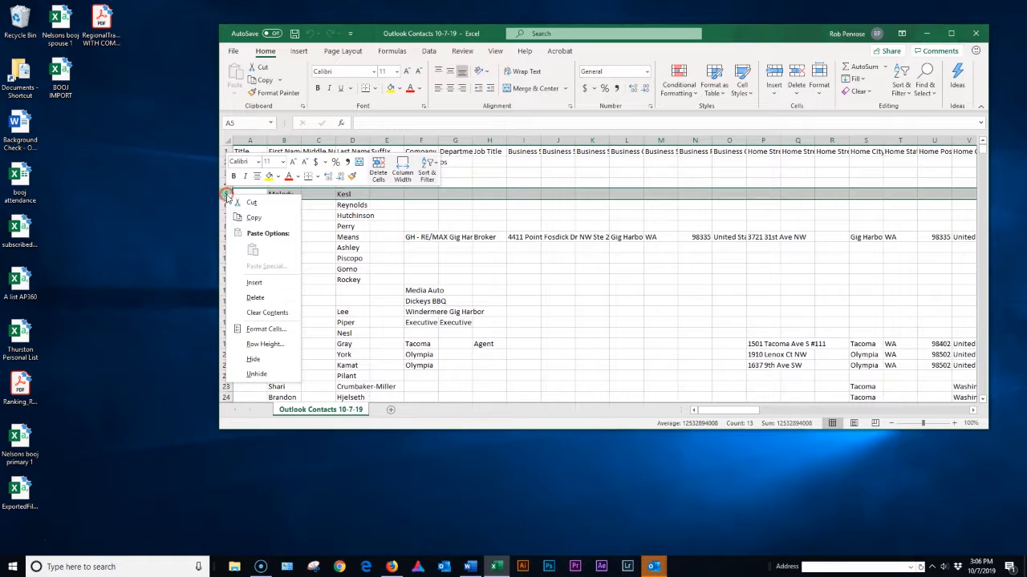
pyautogui.click(256, 298)
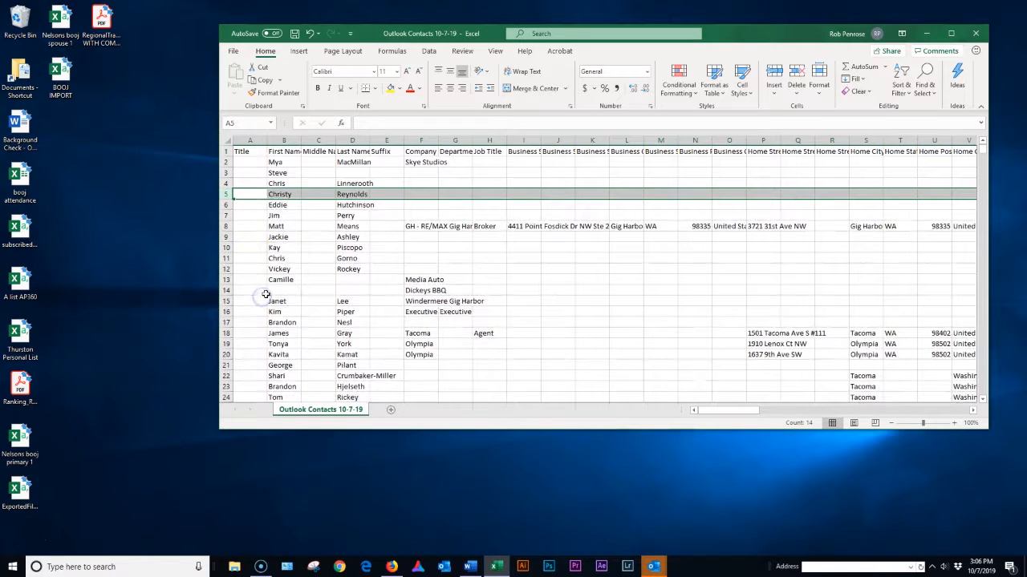